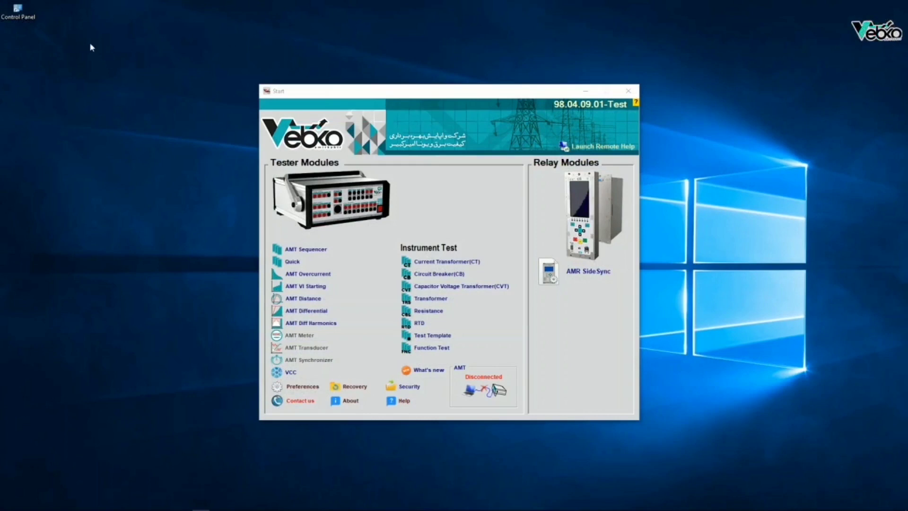
# Step: Open the Network Connections adapter list via Control Panel's Network and Sharing Center
pyautogui.doubleClick(26, 13)
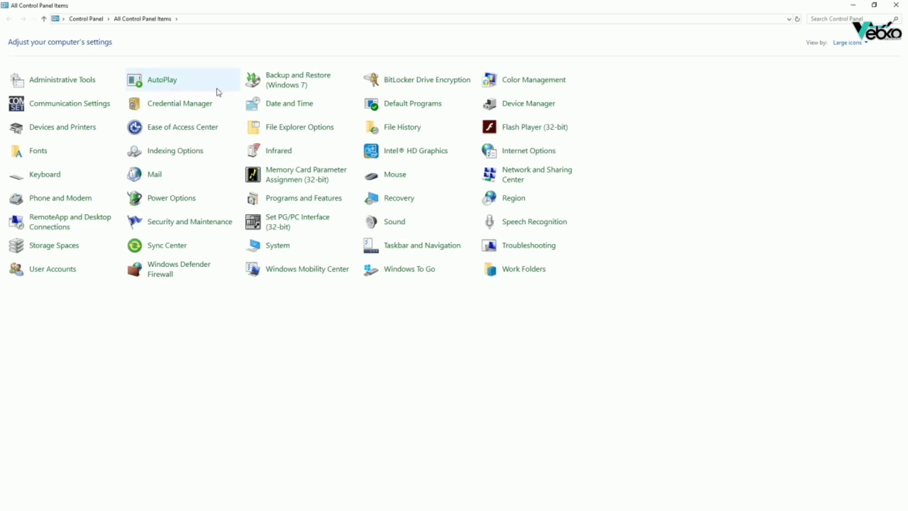
pyautogui.click(515, 176)
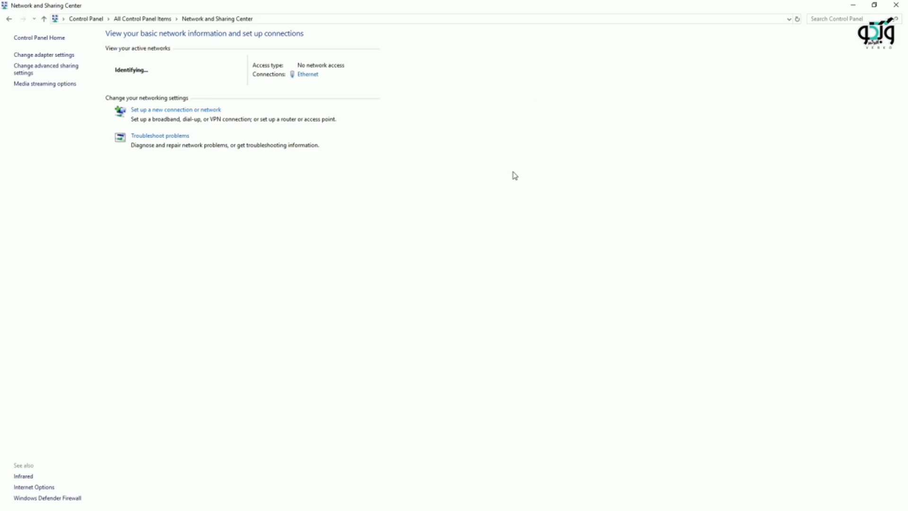
pyautogui.click(65, 56)
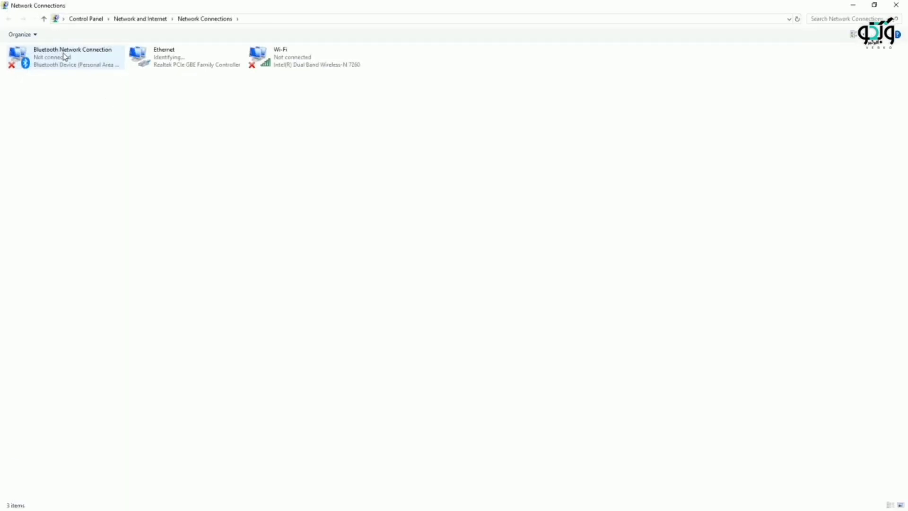
# Step: Give Ethernet a static IPv4 address 192.168.1.20 with mask 255.255.255.0 and save
pyautogui.rightClick(162, 59)
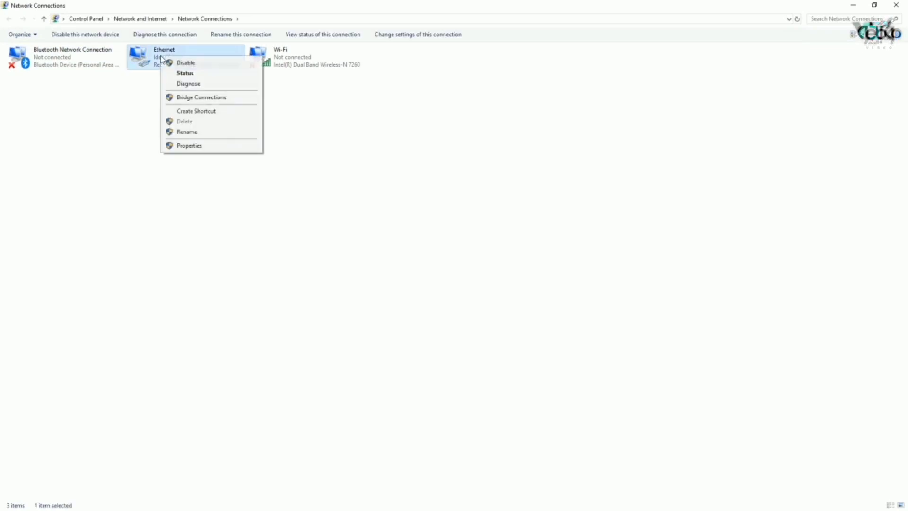
pyautogui.click(192, 145)
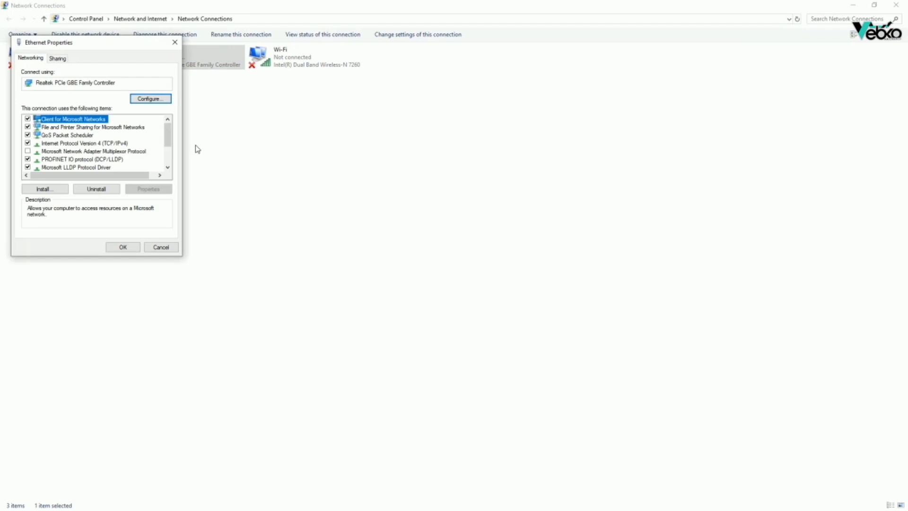
pyautogui.doubleClick(114, 143)
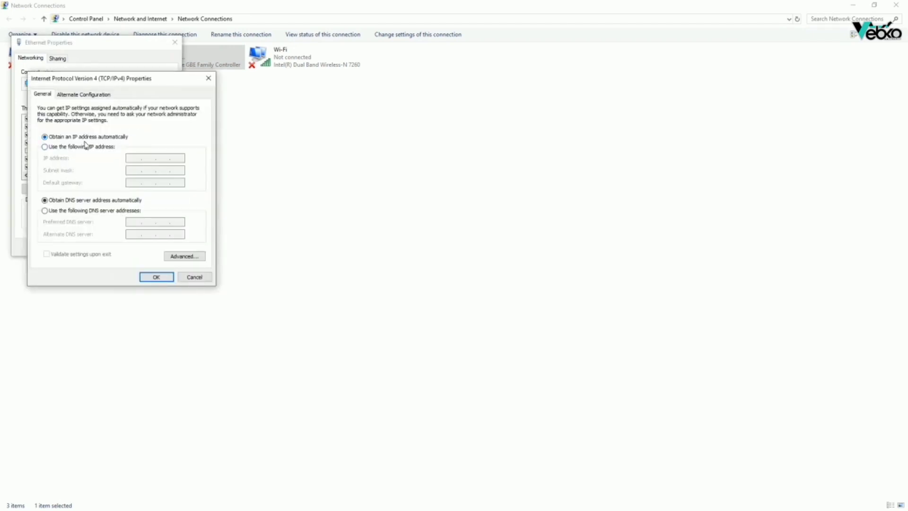
pyautogui.click(45, 147)
pyautogui.write('19')
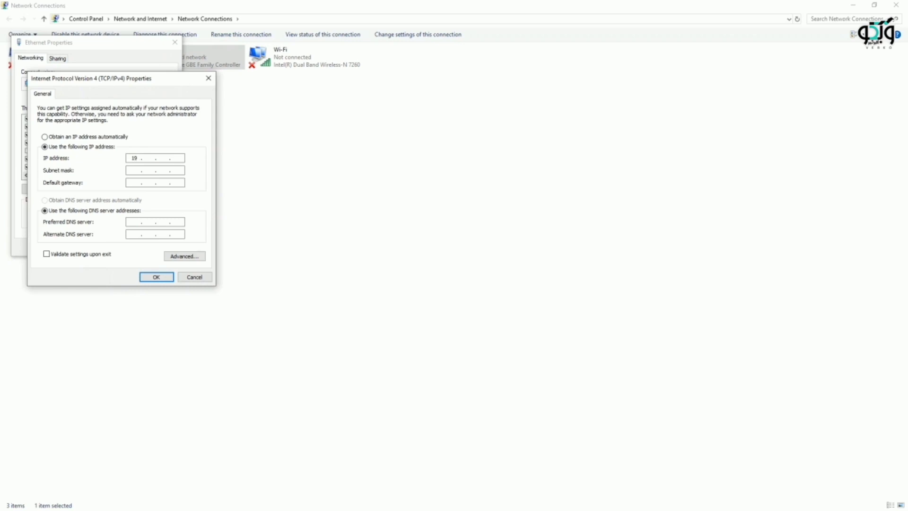
pyautogui.write('2 . 168 .')
pyautogui.click(154, 276)
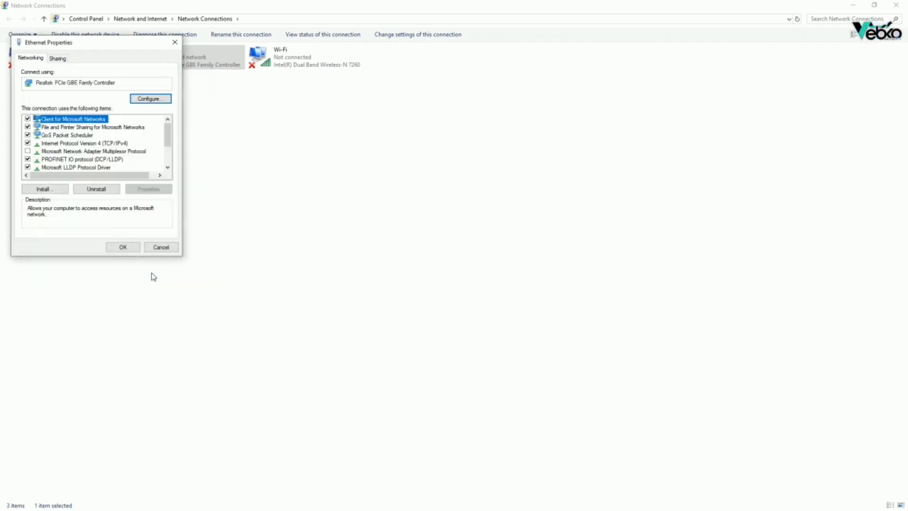
pyautogui.click(128, 252)
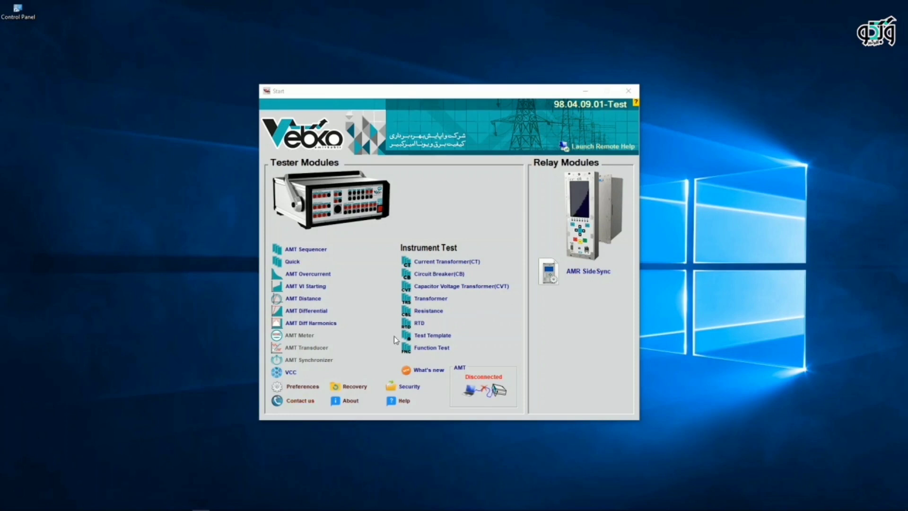
# Step: Enter 192.168.1.96 as the AMT device IP in AMPro Preferences
pyautogui.click(299, 387)
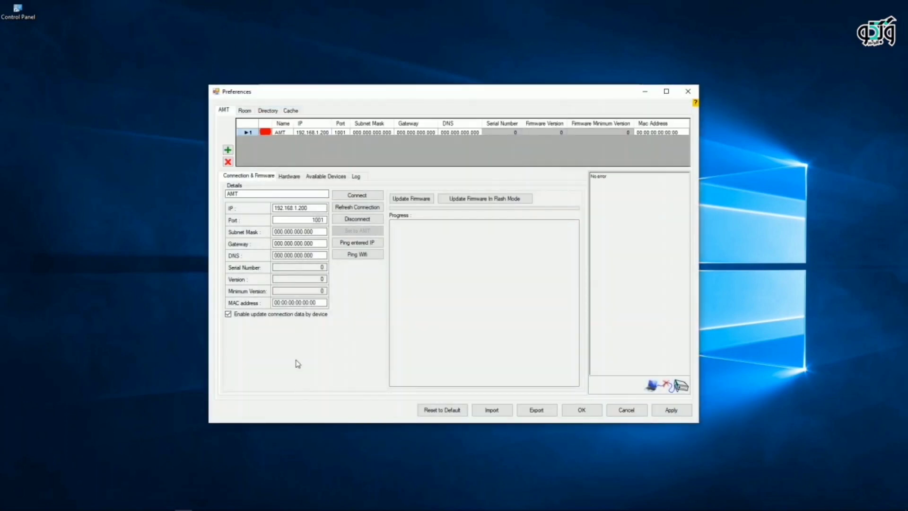
pyautogui.click(305, 211)
pyautogui.write('96')
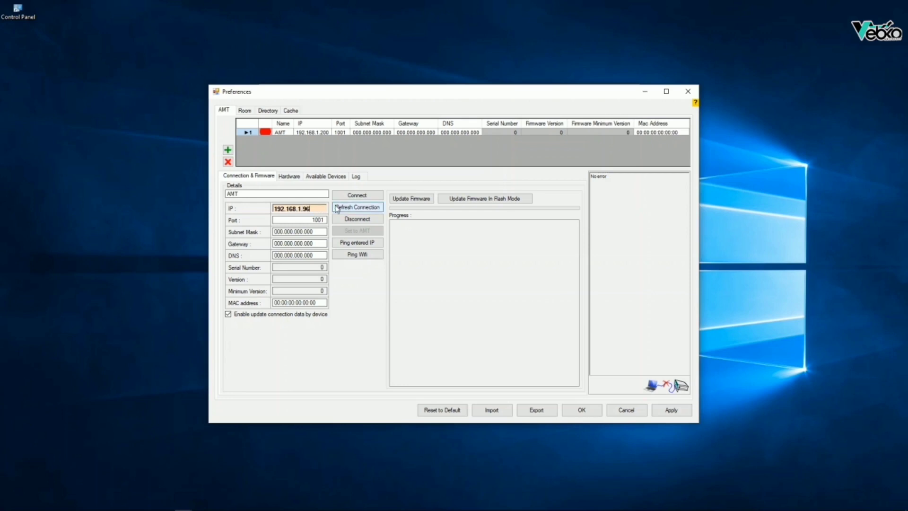
pyautogui.click(353, 197)
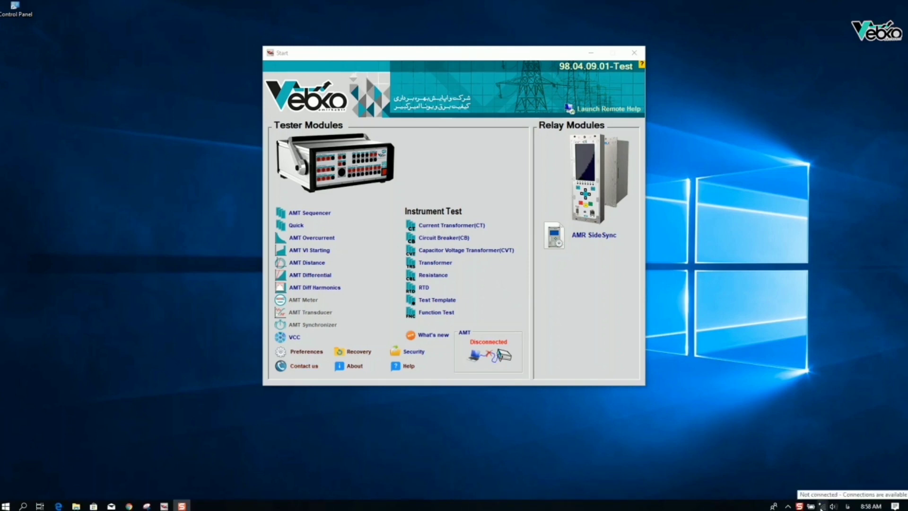
# Step: Join the Vebko_AMT105_096 Wi-Fi with its security key, allowing the PC to be discoverable
pyautogui.click(821, 505)
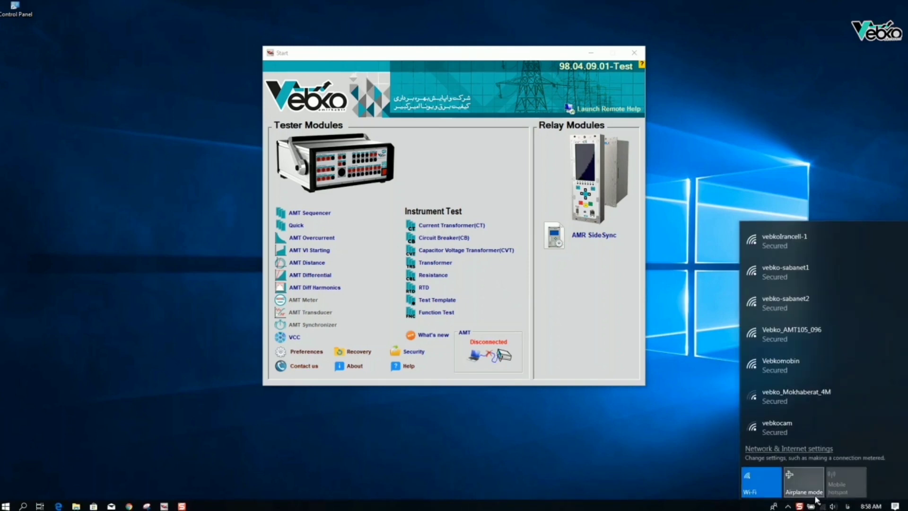
pyautogui.click(786, 336)
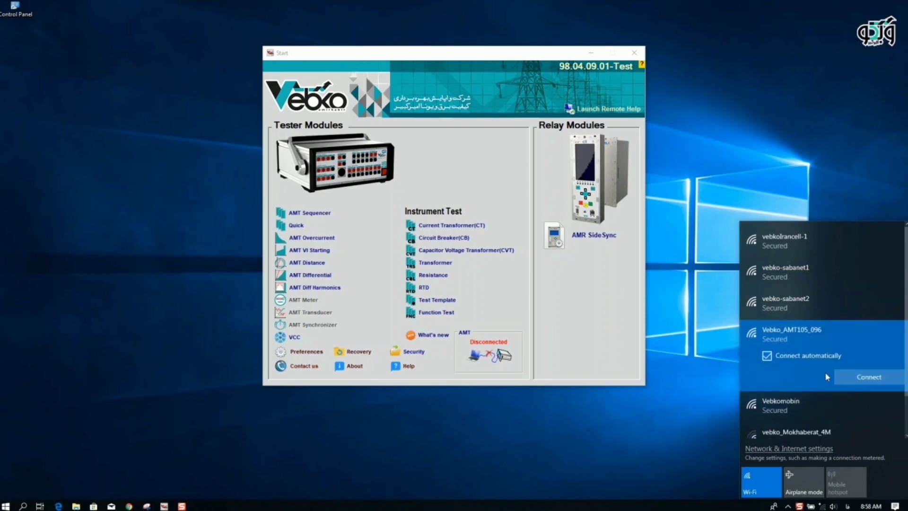
pyautogui.click(845, 377)
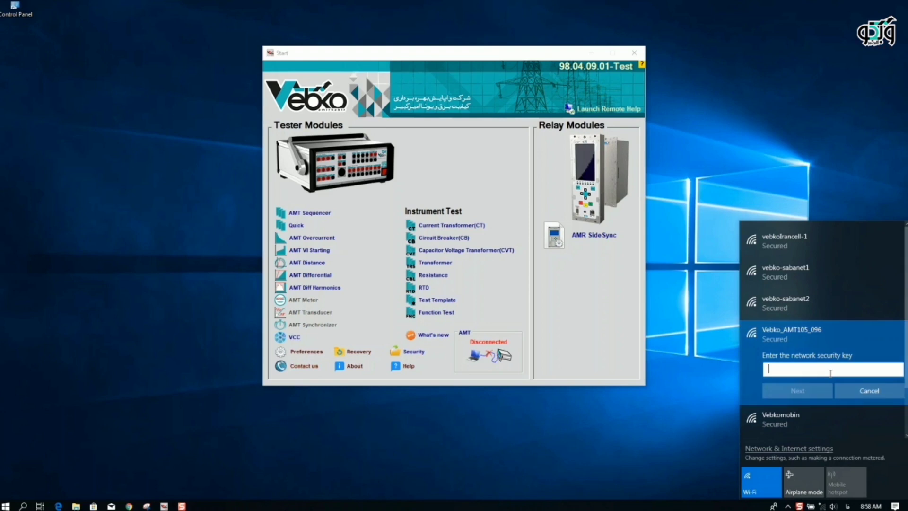
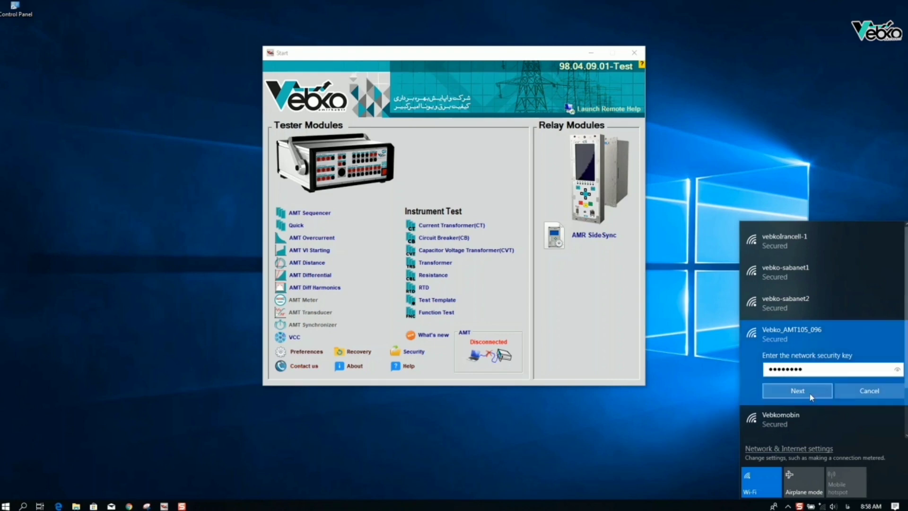
pyautogui.click(810, 393)
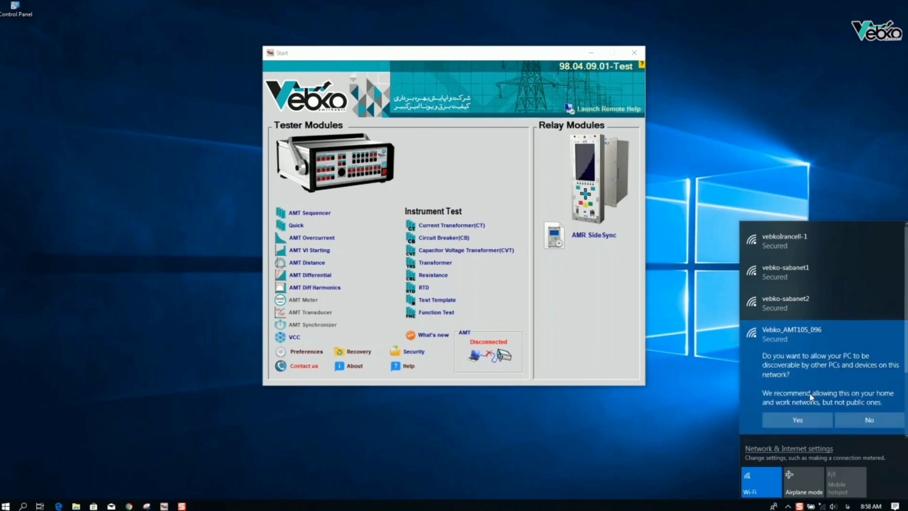
pyautogui.click(810, 420)
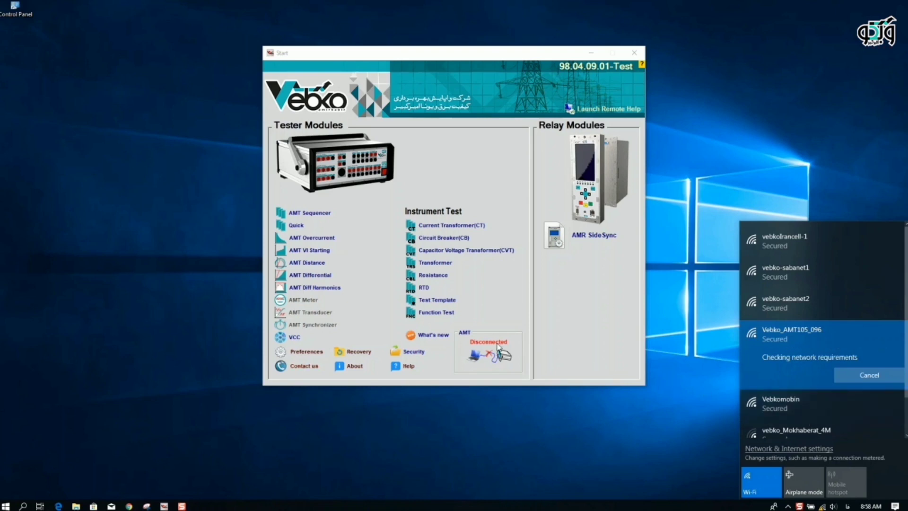
pyautogui.click(309, 353)
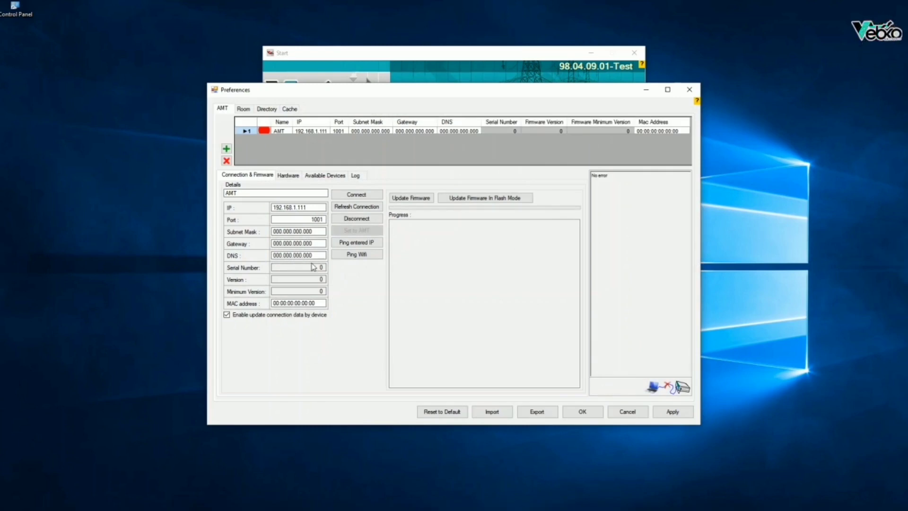
# Step: Change the device IP's last octet from 111 to 96 (192.168.1.96) and connect
pyautogui.doubleClick(303, 208)
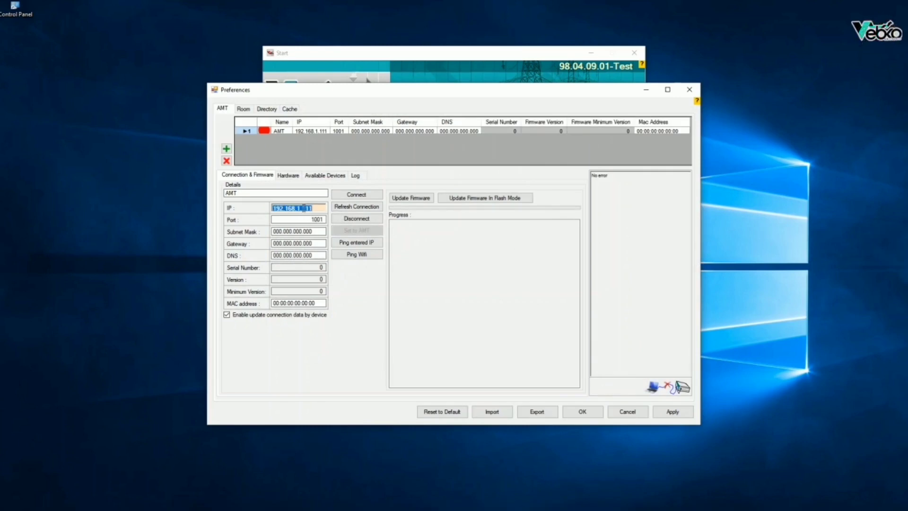
pyautogui.click(303, 208)
pyautogui.write('96')
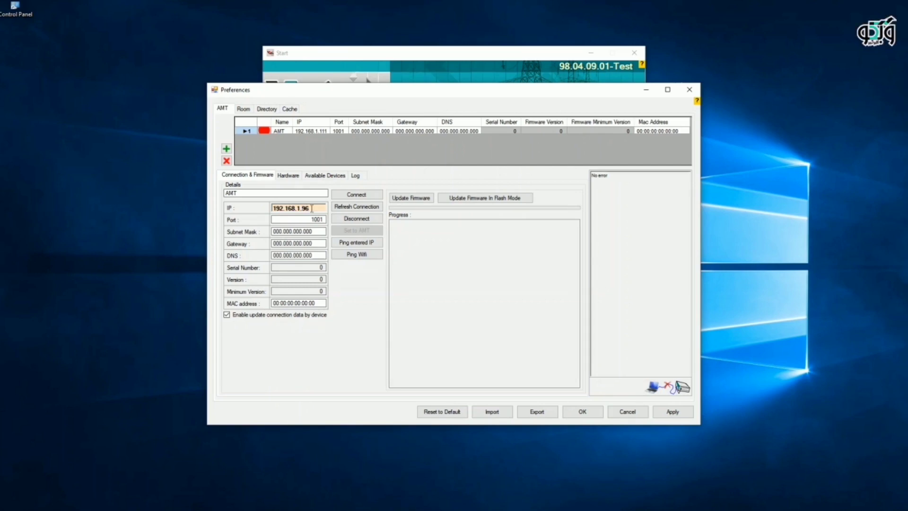
pyautogui.click(348, 198)
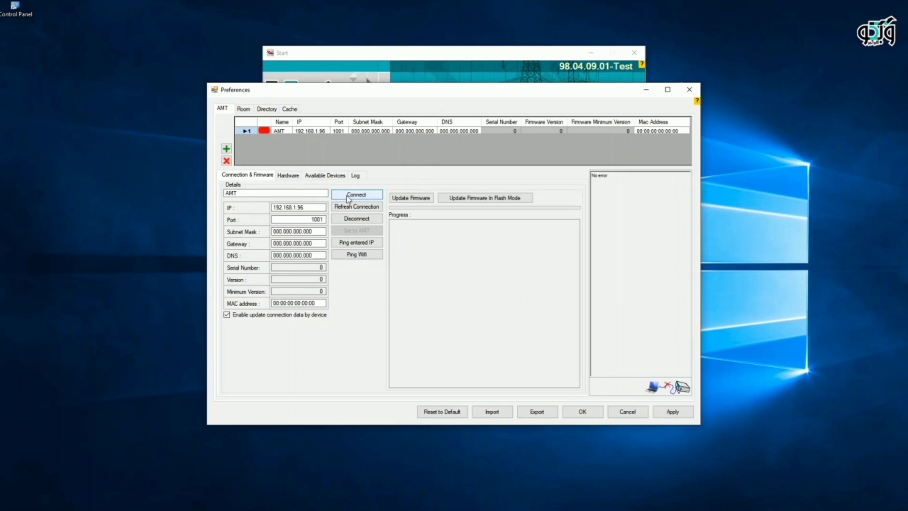